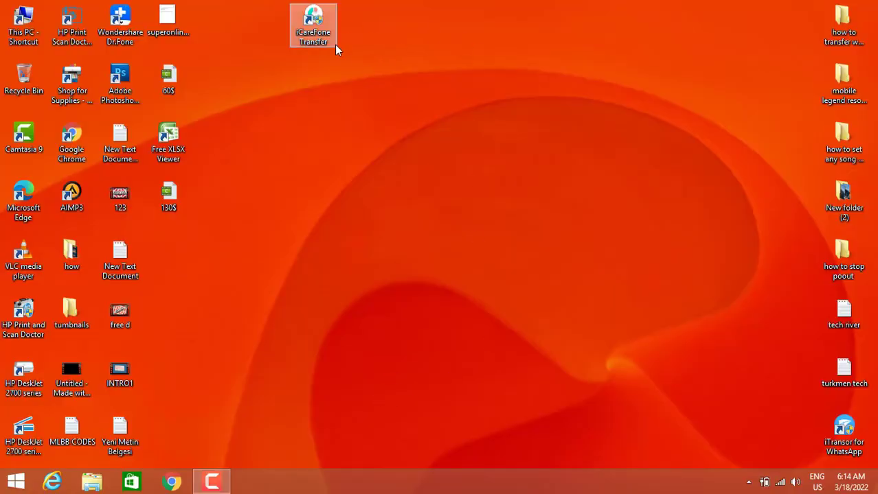
Launch iCareFone Transfer from its desktop shortcut to reach the social app selection screen.
{"action": "left_click", "coordinate": [320, 26]}
{"action": "double_click", "coordinate": [320, 26]}
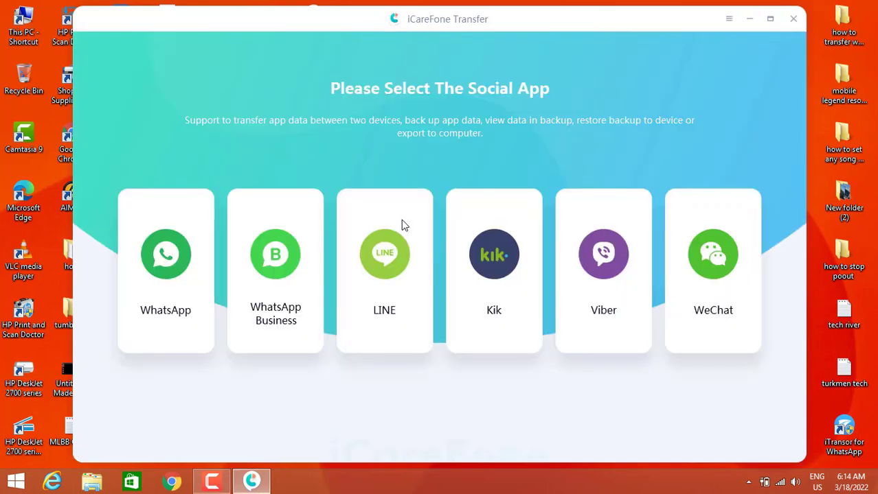
Choose WhatsApp, cancel the Apple components error, and close the This PC\iPhone window.
{"action": "left_click", "coordinate": [175, 243]}
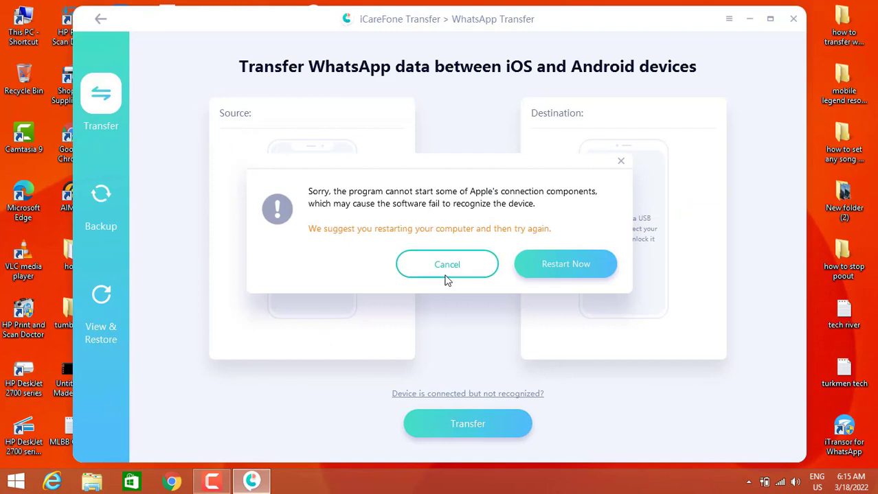
{"action": "left_click", "coordinate": [443, 272]}
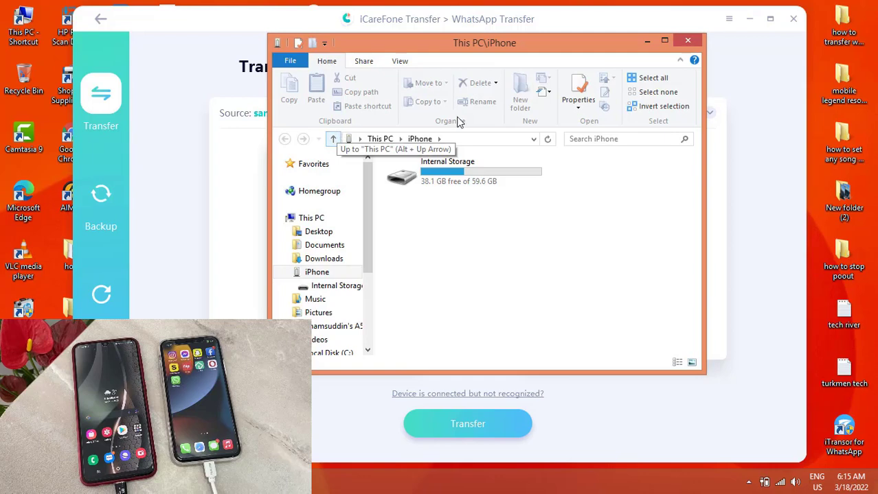
{"action": "left_click", "coordinate": [688, 42]}
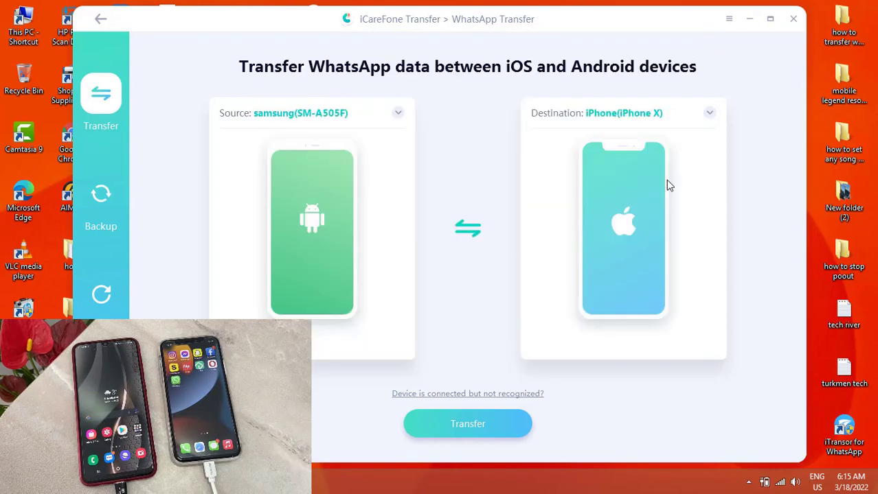
Start the WhatsApp transfer and confirm overwriting the iPhone X's existing WhatsApp data.
{"action": "left_click", "coordinate": [466, 438]}
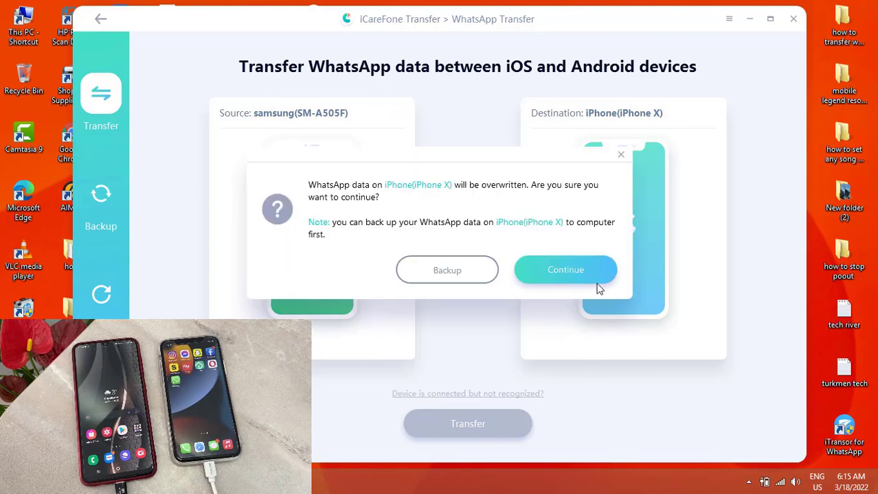
{"action": "left_click", "coordinate": [569, 270]}
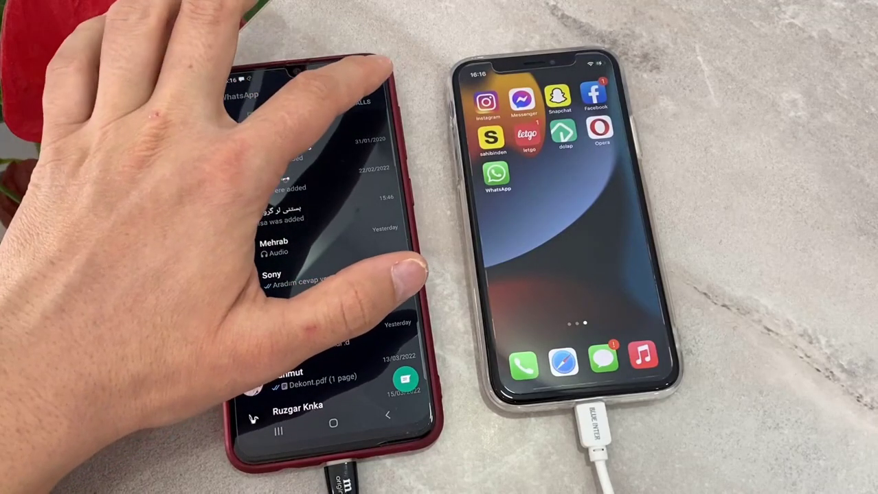
In Android WhatsApp's Settings > Chats > Chat backup, keep Google Drive backup at Never.
{"action": "left_click", "coordinate": [382, 77]}
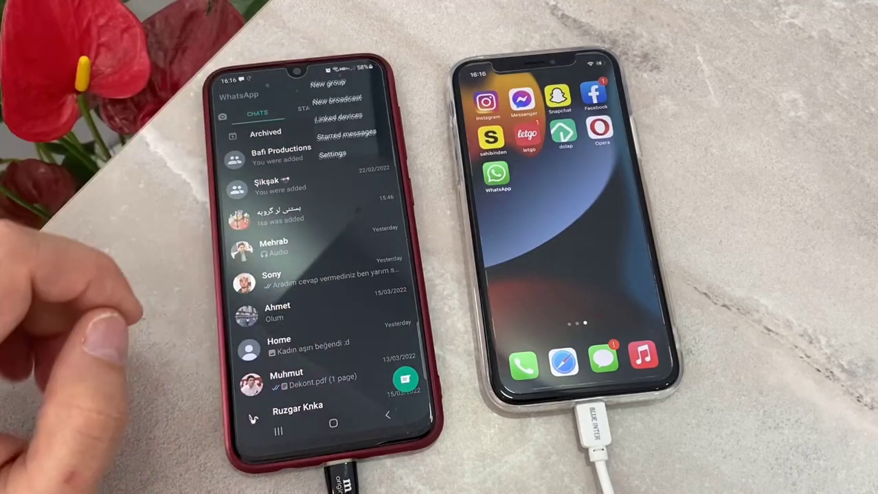
{"action": "left_click", "coordinate": [359, 153]}
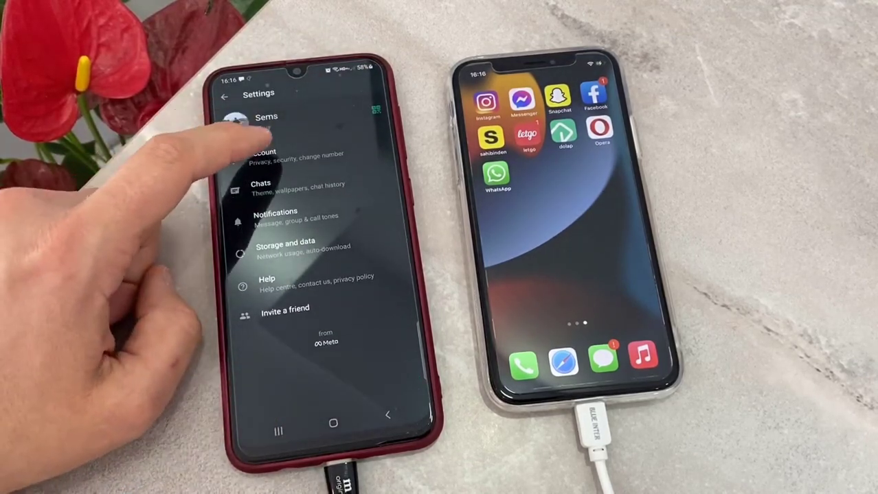
{"action": "left_click", "coordinate": [237, 185]}
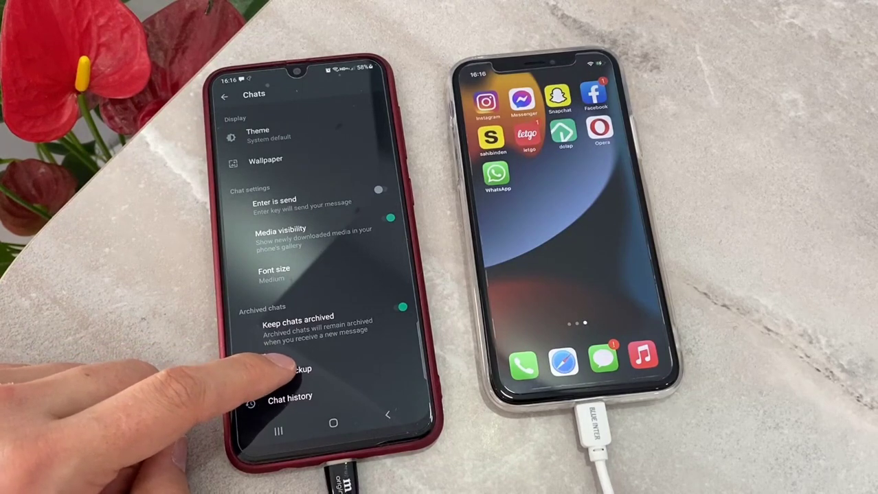
{"action": "left_click", "coordinate": [282, 368]}
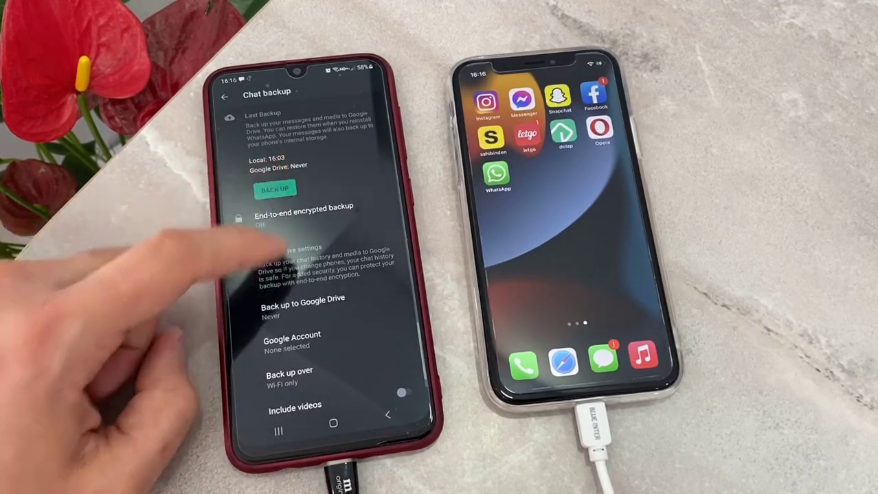
{"action": "left_click", "coordinate": [275, 305]}
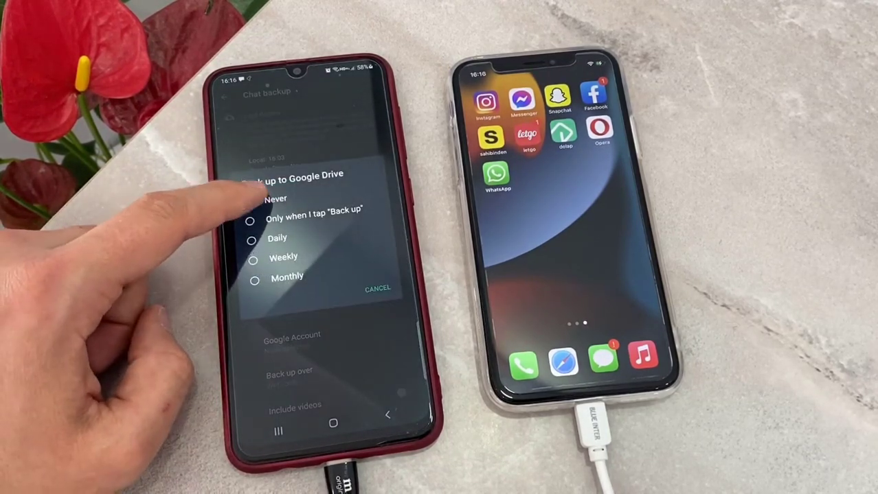
{"action": "left_click", "coordinate": [264, 199]}
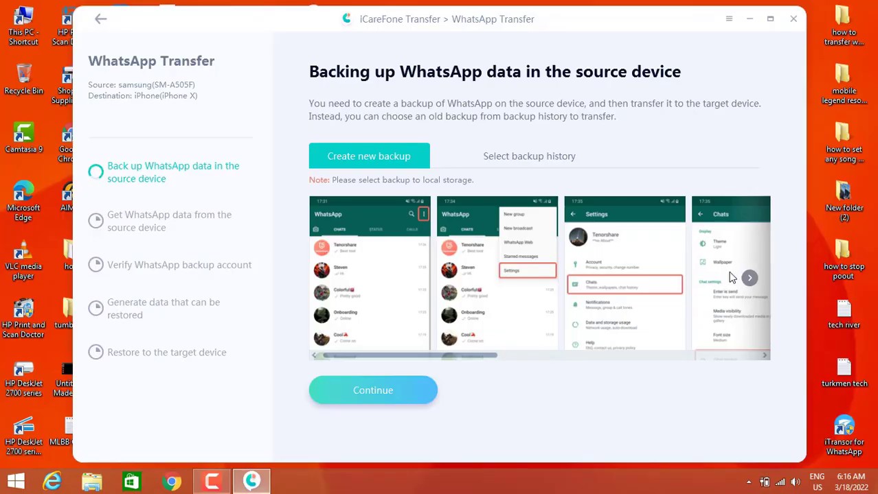
Proceed to account verification and set the phone number's country to Türkiye Cumhuriyeti (+90).
{"action": "left_click", "coordinate": [405, 393]}
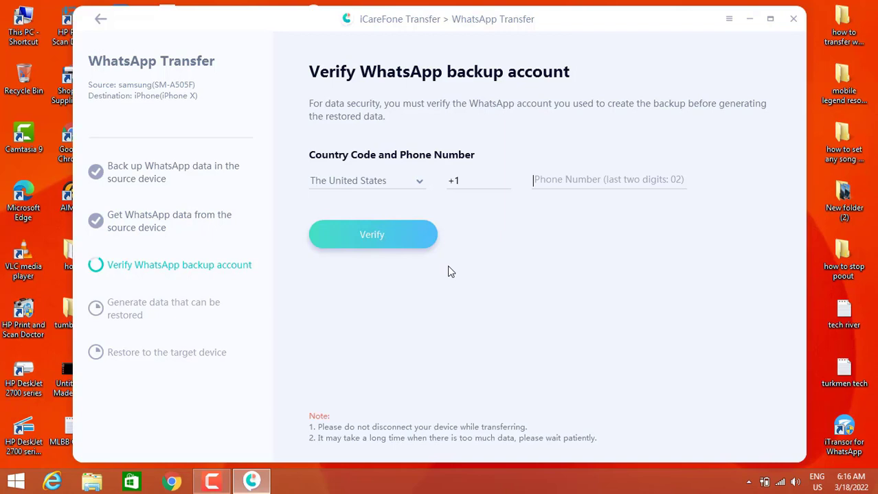
{"action": "left_click", "coordinate": [421, 183]}
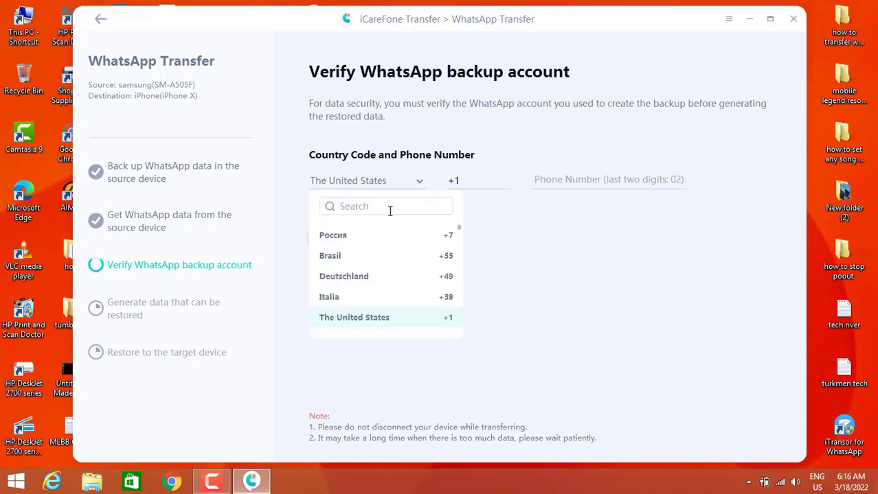
{"action": "scroll", "coordinate": [371, 288], "scroll_direction": "down", "scroll_amount": 5}
{"action": "scroll", "coordinate": [375, 290], "scroll_direction": "down", "scroll_amount": 8}
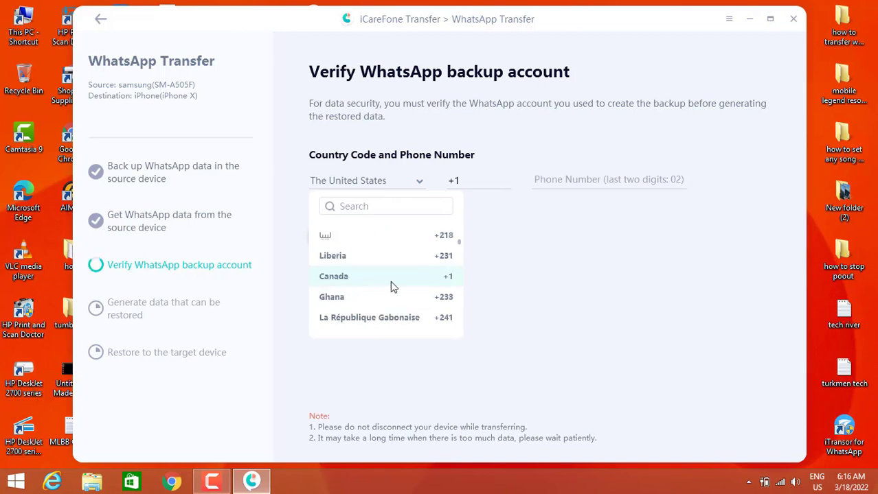
{"action": "scroll", "coordinate": [405, 288], "scroll_direction": "down", "scroll_amount": 8}
{"action": "scroll", "coordinate": [414, 292], "scroll_direction": "down", "scroll_amount": 8}
{"action": "scroll", "coordinate": [415, 296], "scroll_direction": "down", "scroll_amount": 1}
{"action": "scroll", "coordinate": [420, 276], "scroll_direction": "up", "scroll_amount": 1}
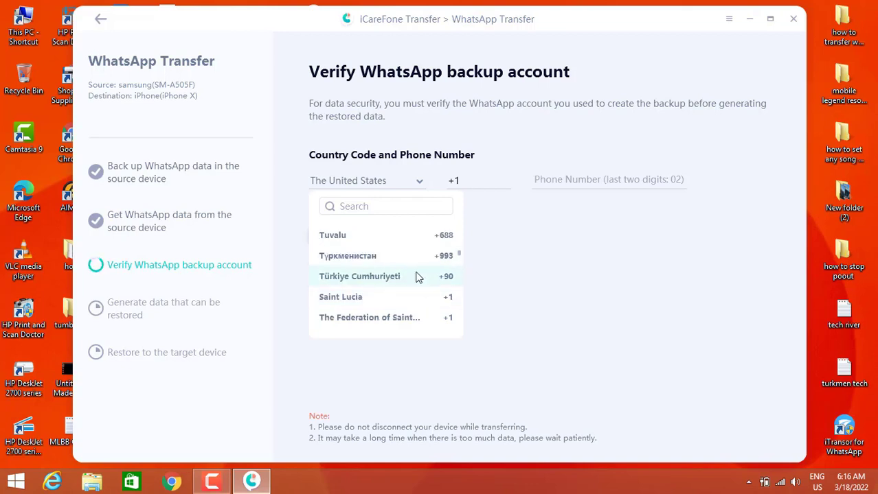
{"action": "left_click", "coordinate": [418, 277]}
Enter the account phone number, request a verification code, and type the received code.
{"action": "type", "text": "507"}
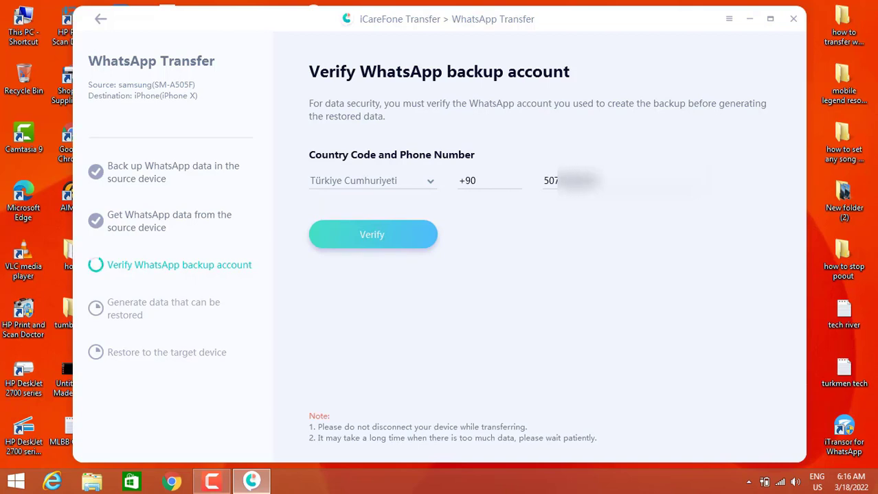
{"action": "left_click", "coordinate": [367, 247]}
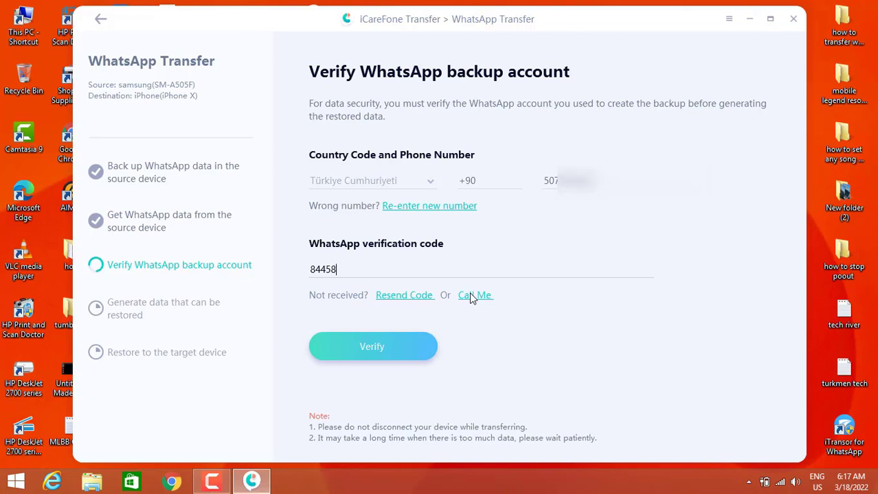
Submit the verification code and, after data generation, confirm WhatsApp is logged in on the iPhone.
{"action": "left_click", "coordinate": [369, 349]}
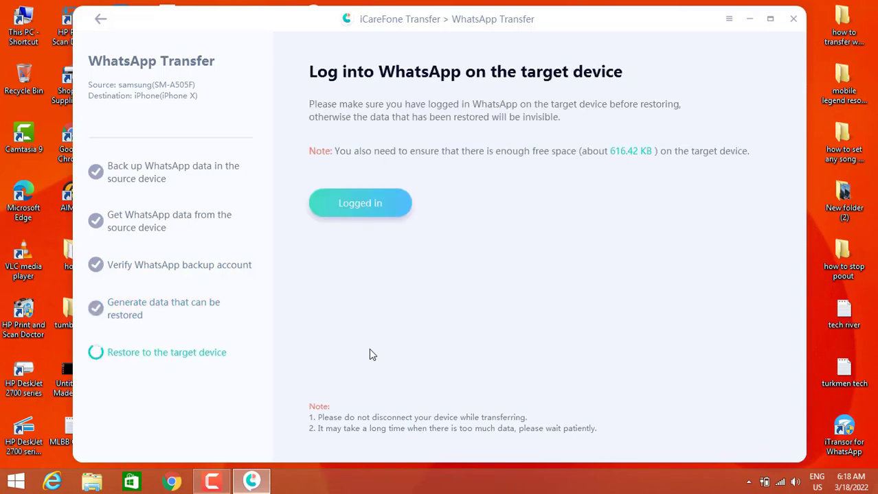
{"action": "left_click", "coordinate": [378, 210]}
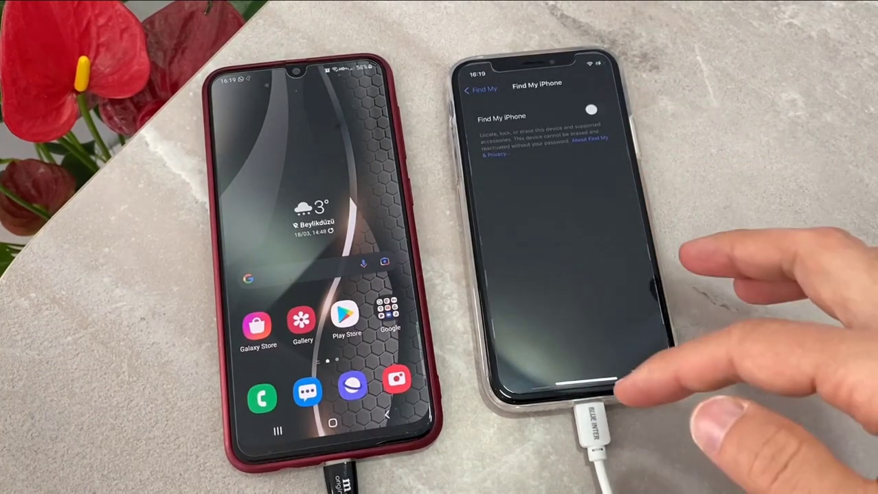
Return the iPhone to its home screen and retry the restore with Find My iPhone off.
{"action": "left_click_drag", "start_coordinate": [586, 379], "coordinate": [586, 275]}
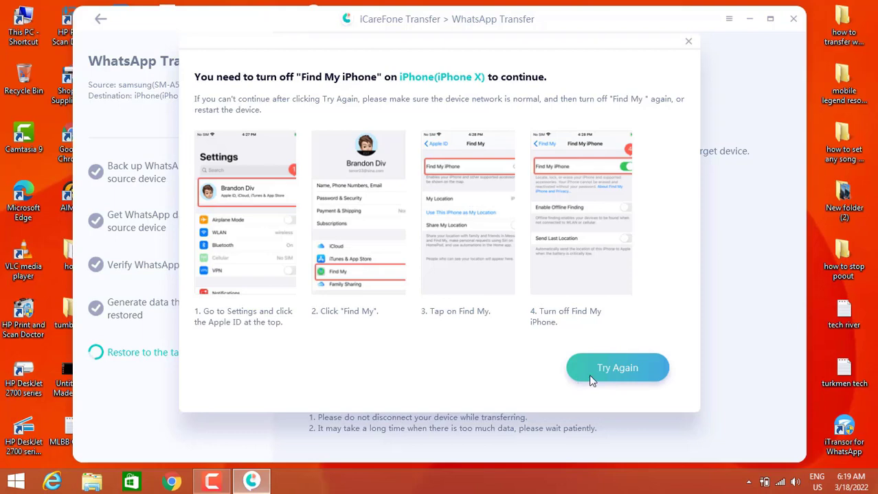
{"action": "left_click", "coordinate": [592, 378]}
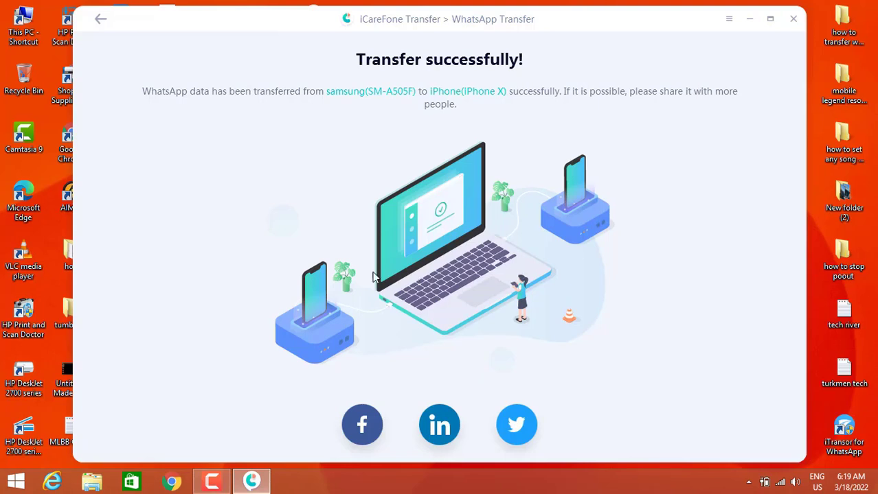
Close the iCareFone Transfer window with its top-right X button.
{"action": "left_click", "coordinate": [793, 21]}
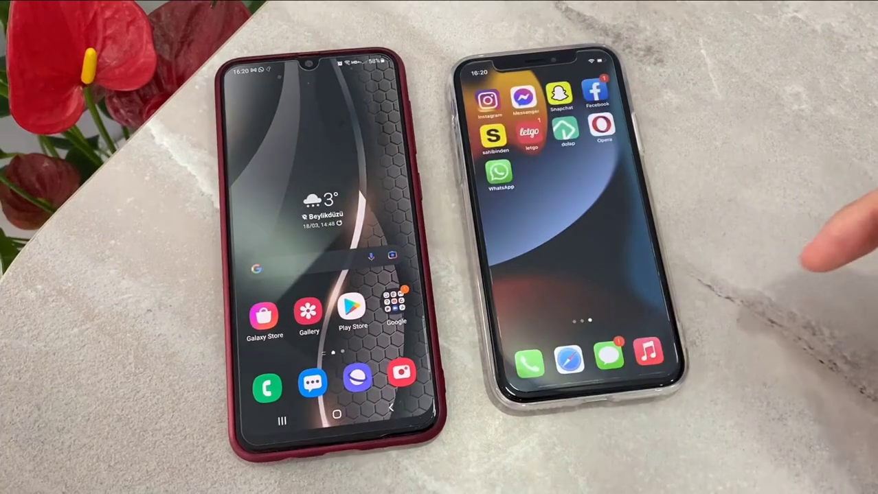
Launch WhatsApp on the iPhone, accept the terms, allow notifications and enter the phone number.
{"action": "left_click", "coordinate": [498, 172]}
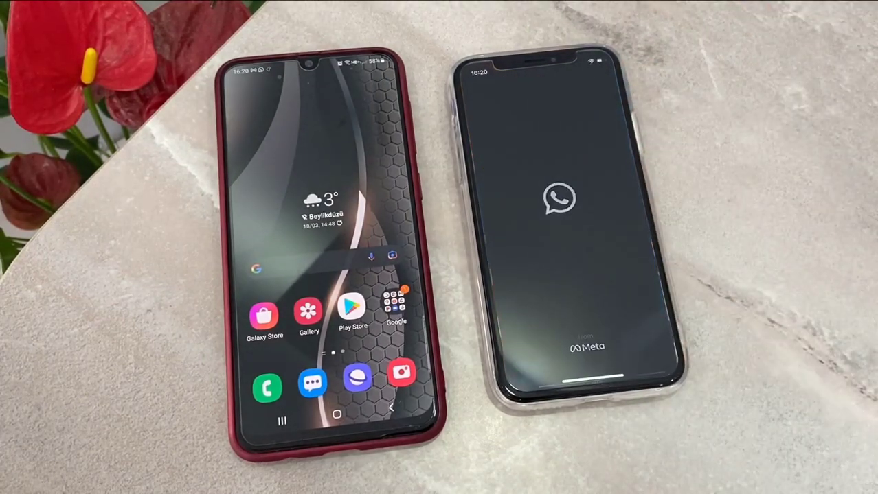
{"action": "left_click", "coordinate": [597, 333]}
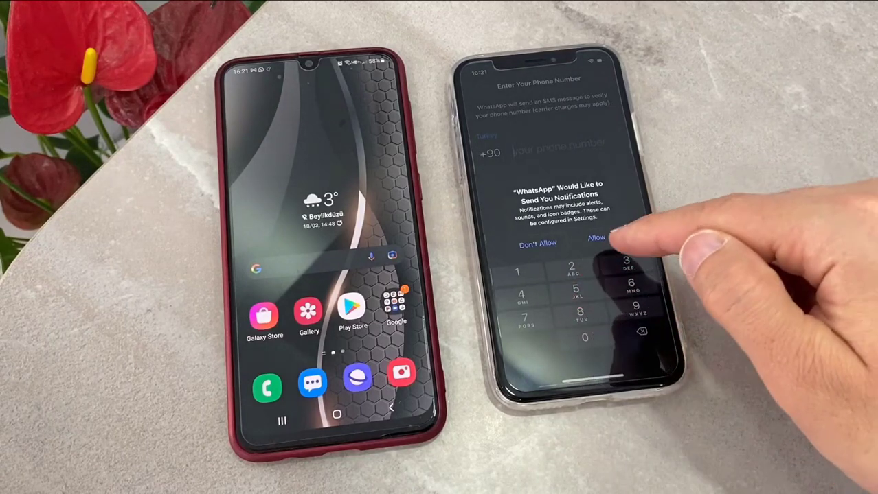
{"action": "left_click", "coordinate": [587, 238]}
{"action": "left_click", "coordinate": [575, 289]}
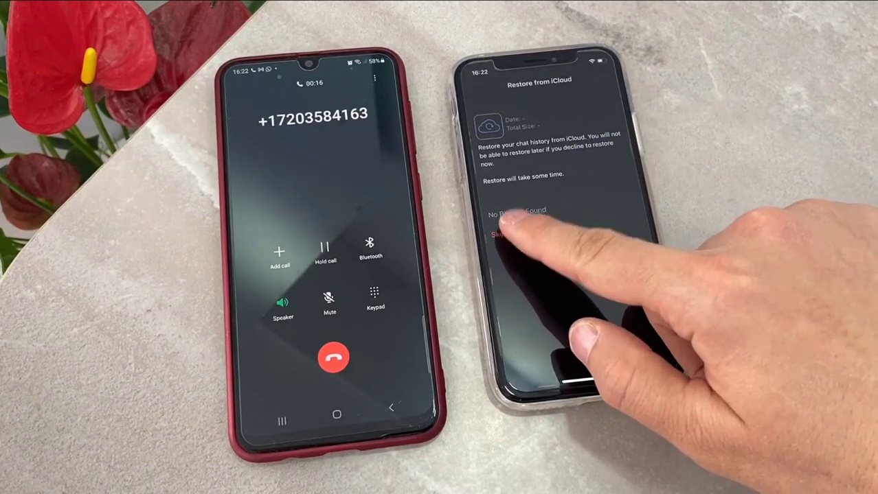
Skip iCloud restore, finish call verification, save a profile name, and open a restored chat.
{"action": "left_click", "coordinate": [510, 232]}
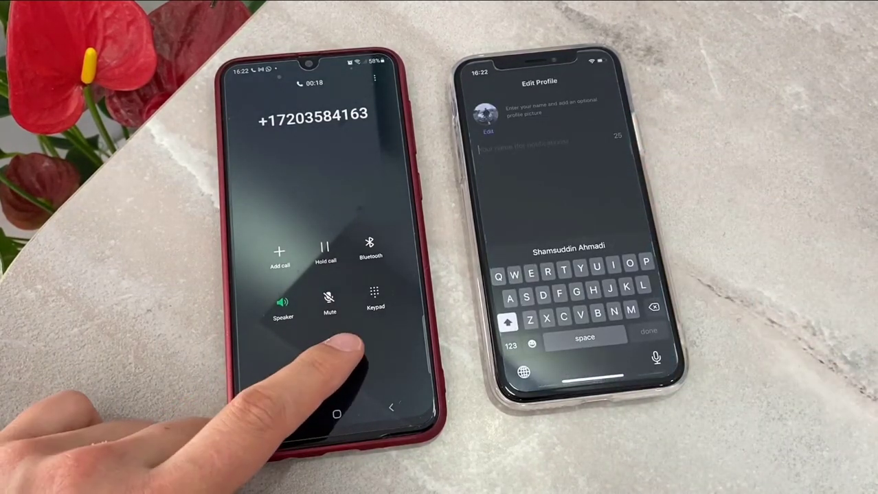
{"action": "left_click", "coordinate": [339, 361]}
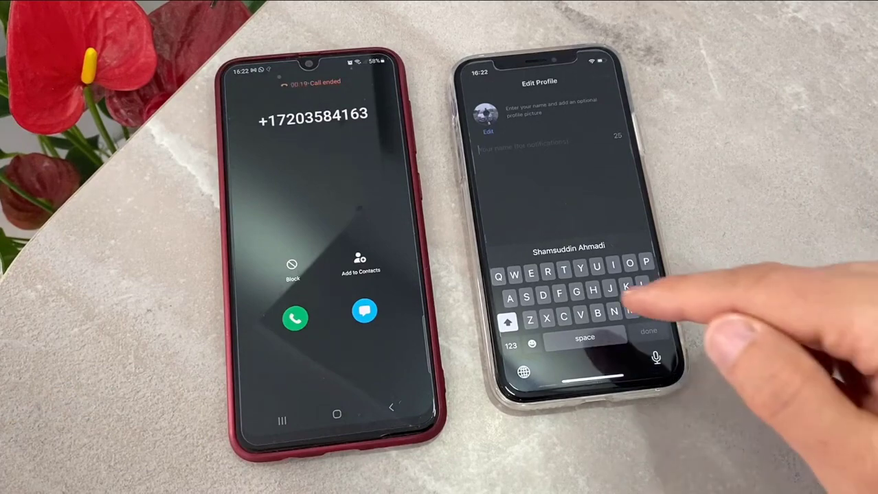
{"action": "type", "text": "Sems"}
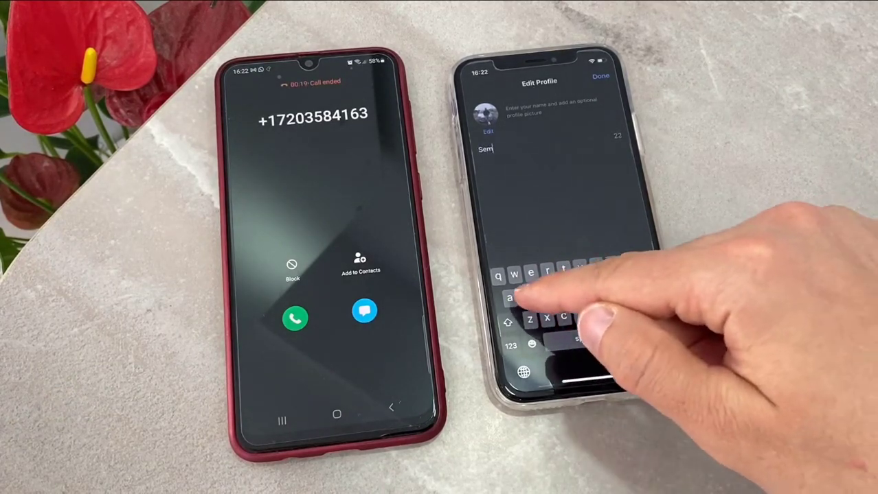
{"action": "left_click", "coordinate": [600, 76]}
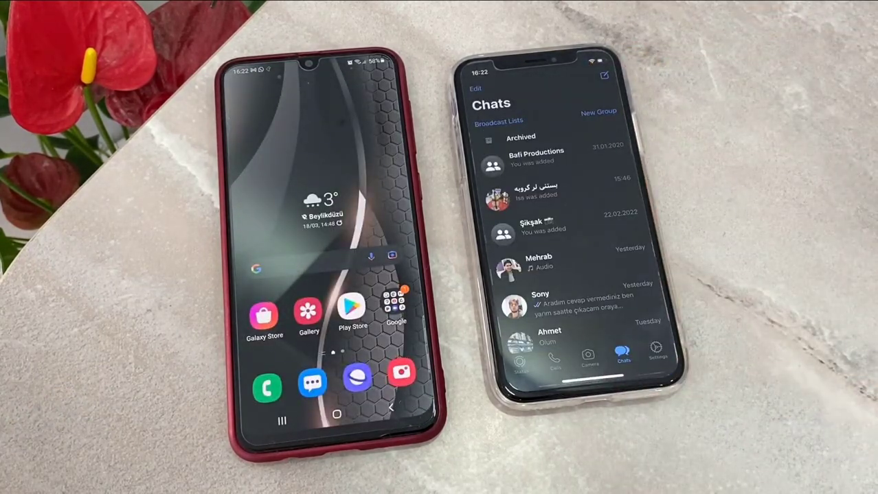
{"action": "left_click_drag", "start_coordinate": [640, 346], "coordinate": [574, 220]}
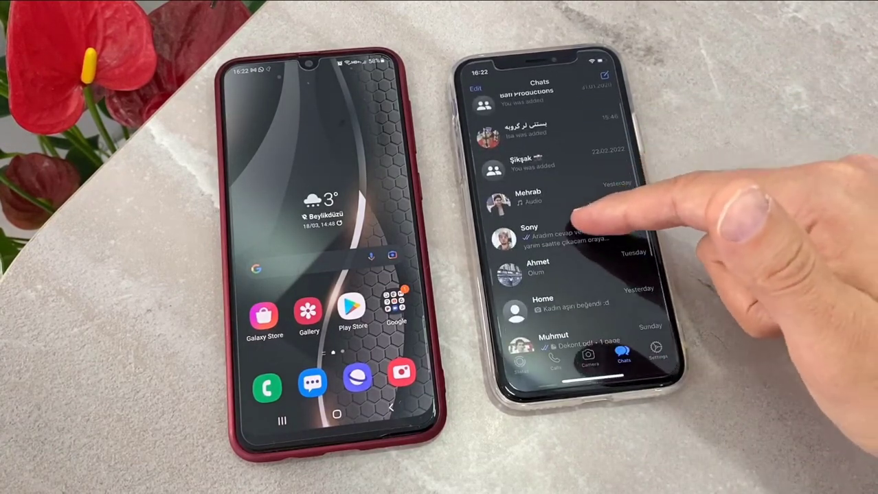
{"action": "left_click", "coordinate": [574, 214]}
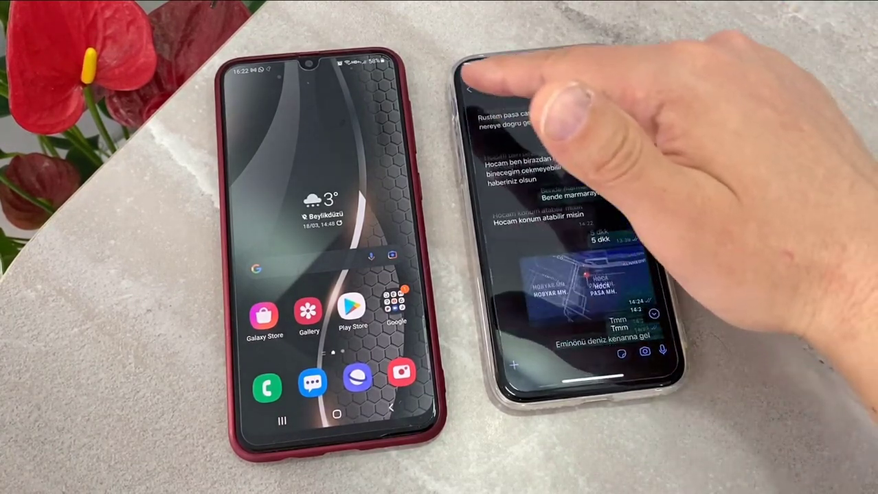